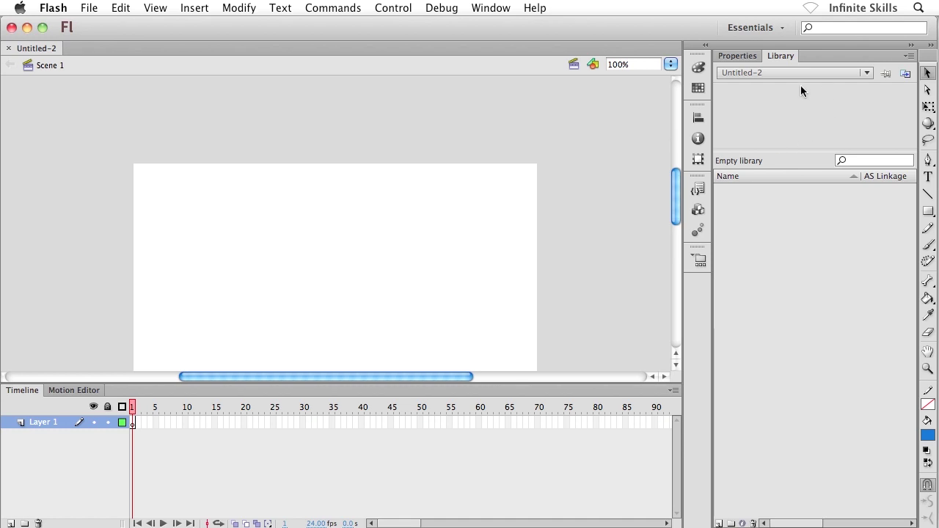
- Show the Properties panel, preview the Code Snippets, Info and Align panels, then collapse Align
click(739, 57)
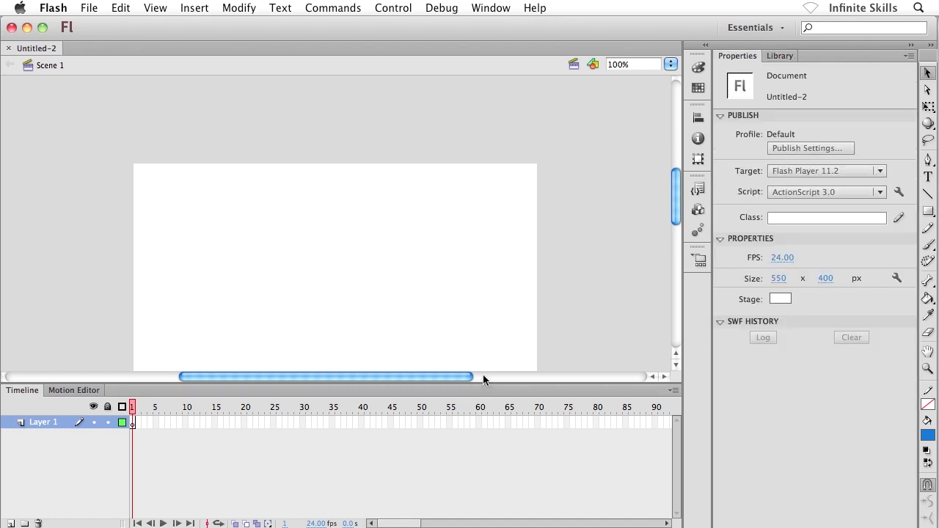
click(698, 190)
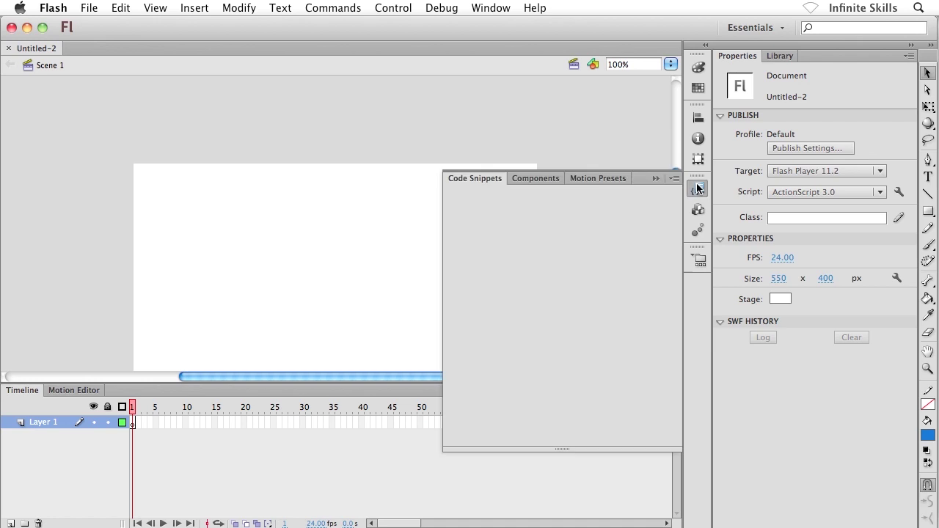
click(699, 139)
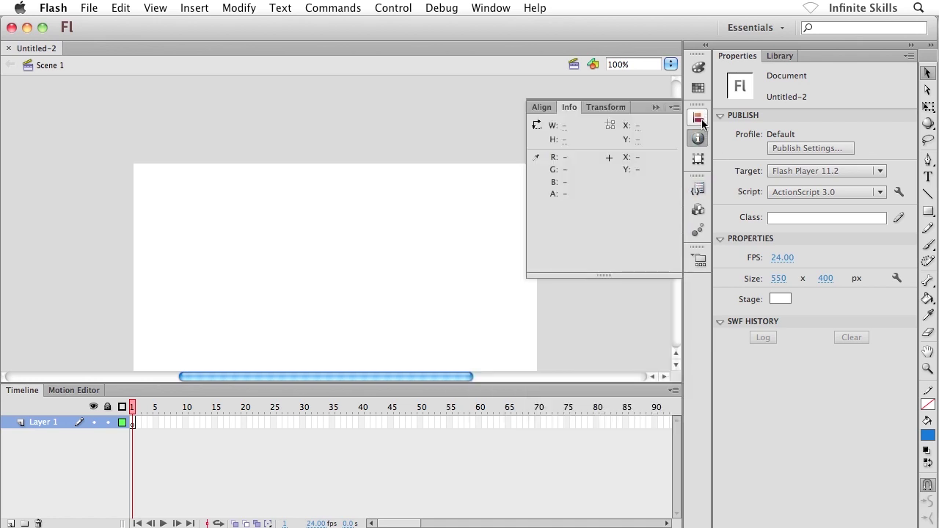
click(698, 117)
click(489, 107)
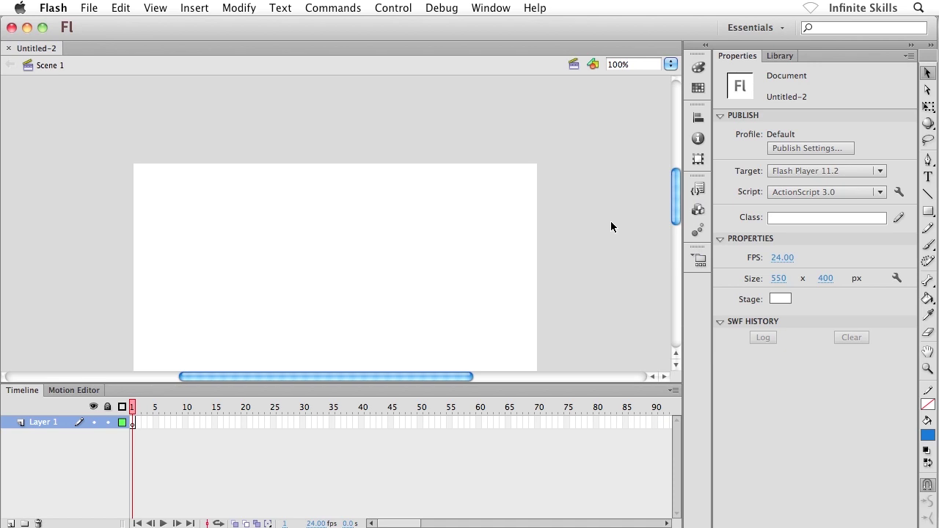
- Choose Window > Actions to float the Actions panel for Layer 1, Frame 1
click(482, 13)
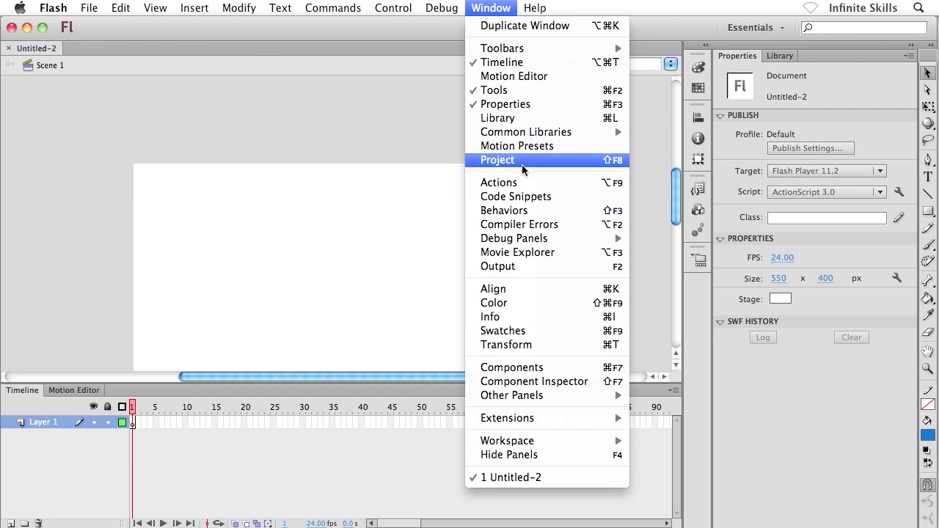
click(512, 183)
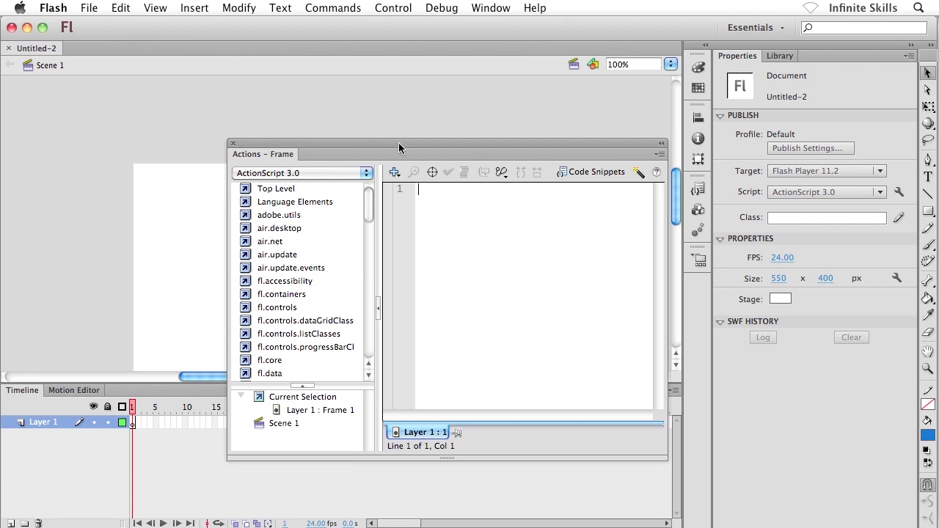
- Drag the floating Actions – Frame panel to a spot slightly up and left over the stage
drag(379, 147, 334, 107)
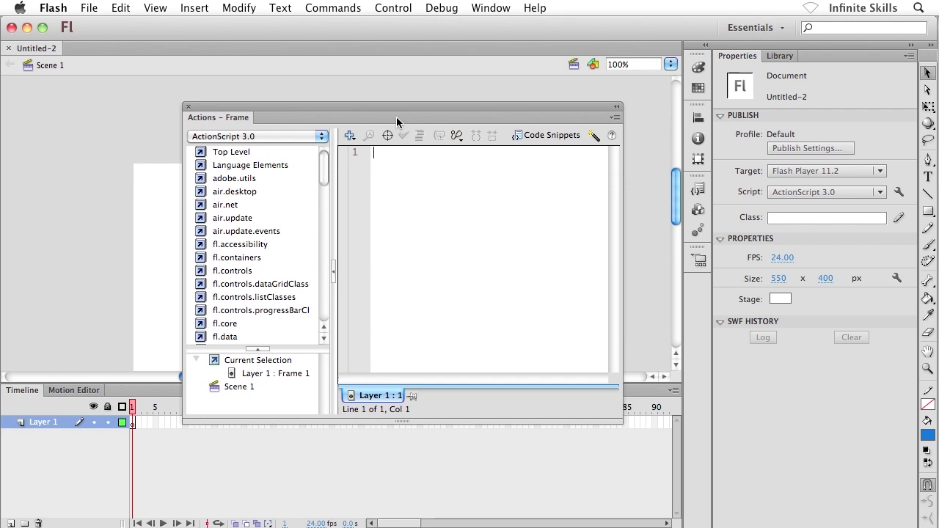
drag(399, 108, 422, 129)
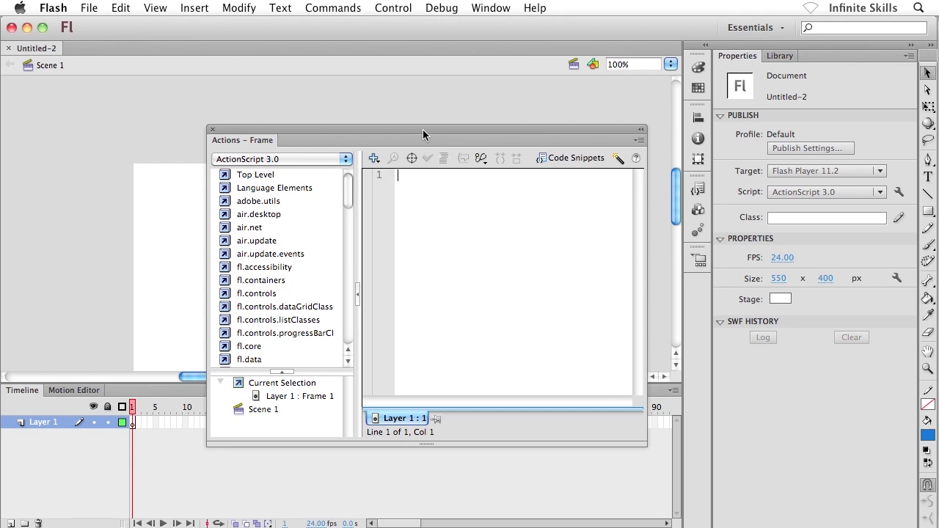
drag(423, 131, 403, 119)
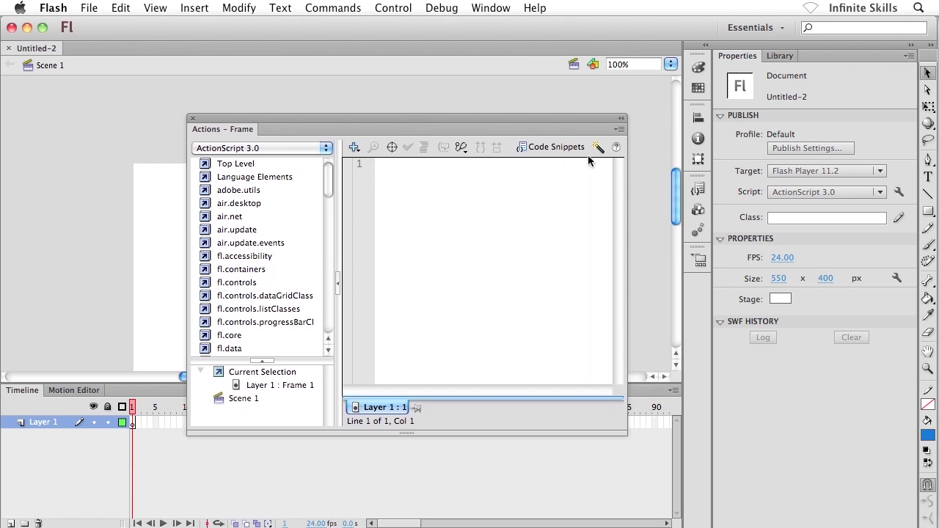
click(620, 130)
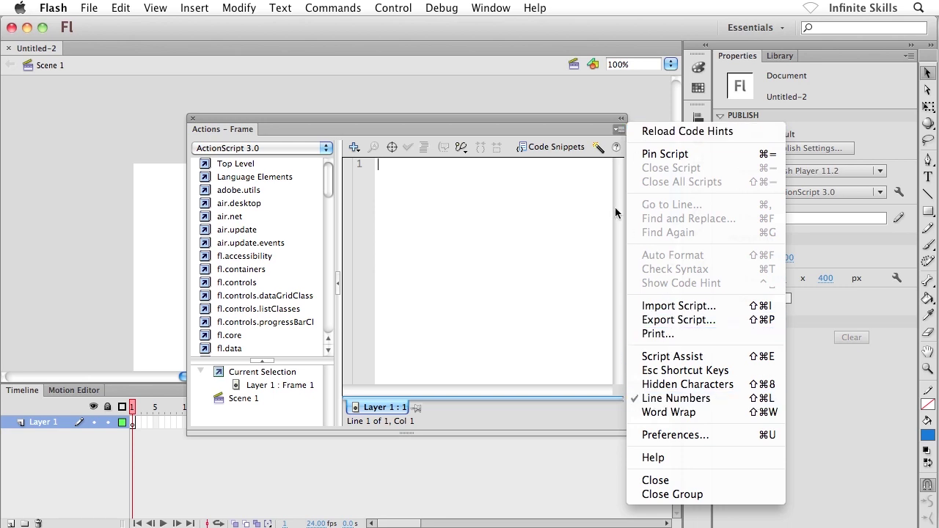
click(596, 125)
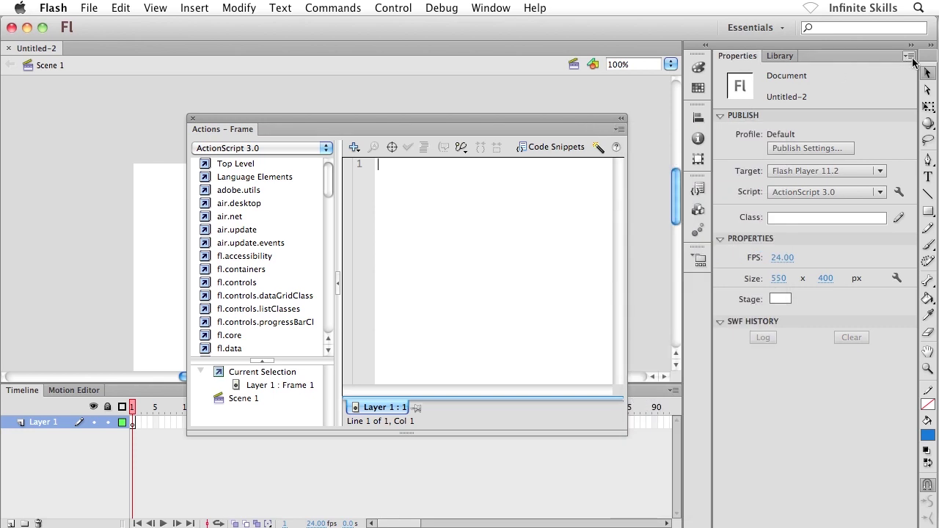
click(910, 57)
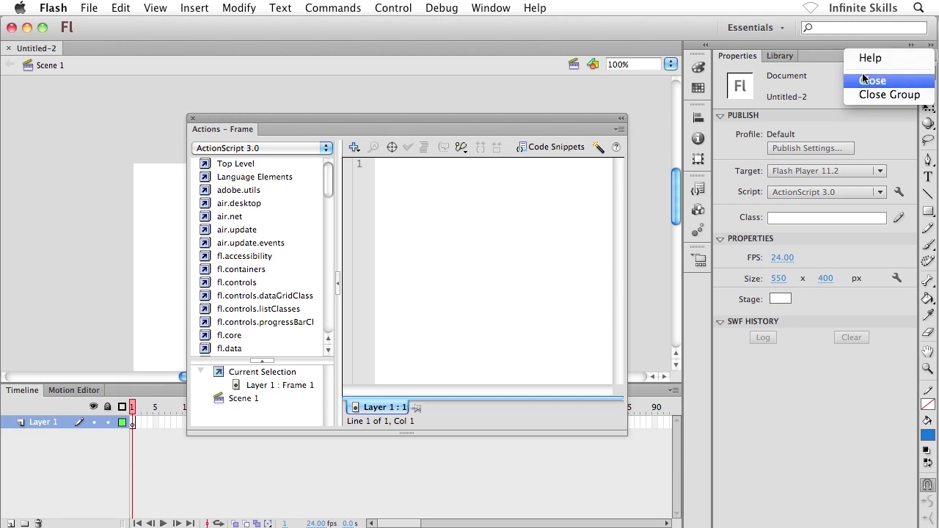
click(799, 68)
click(784, 56)
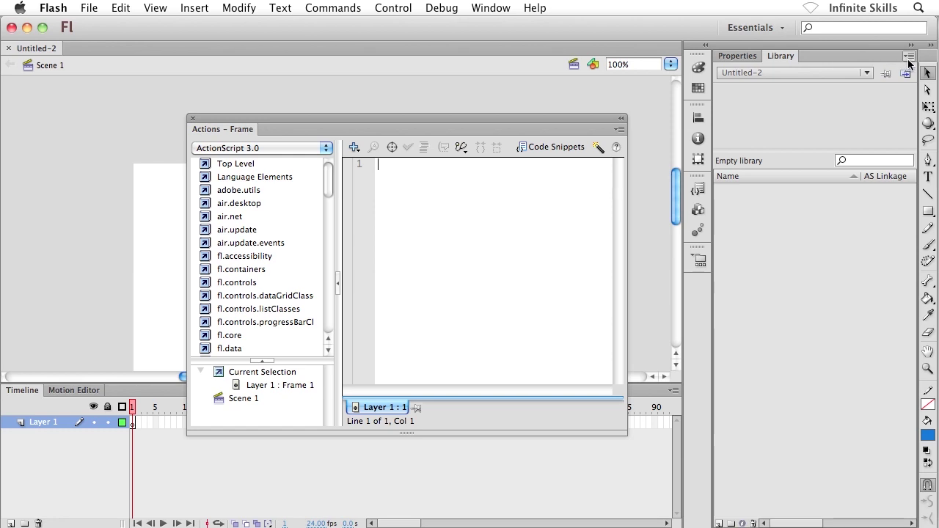
click(909, 57)
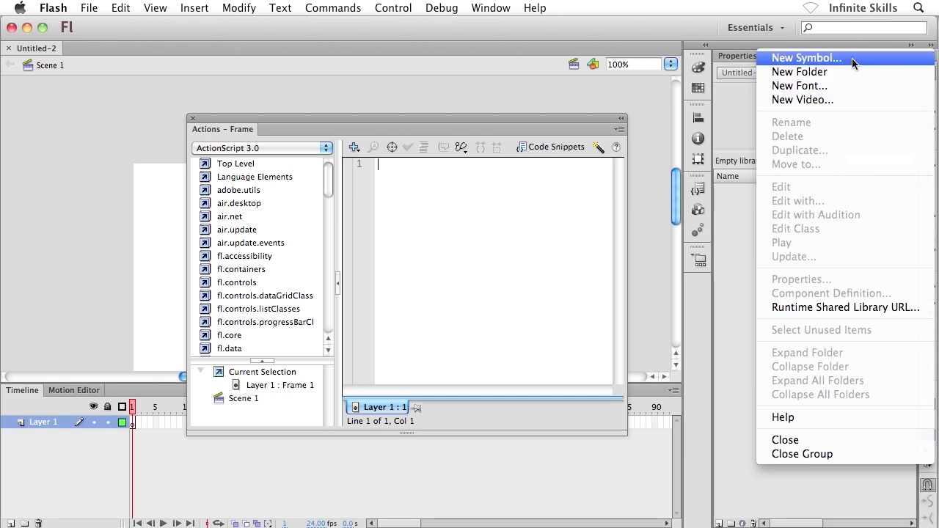
click(747, 126)
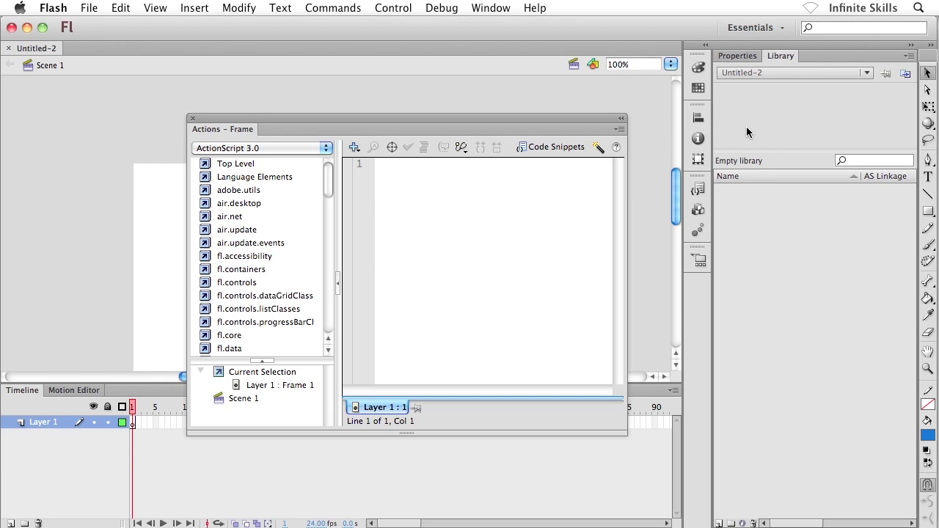
click(736, 55)
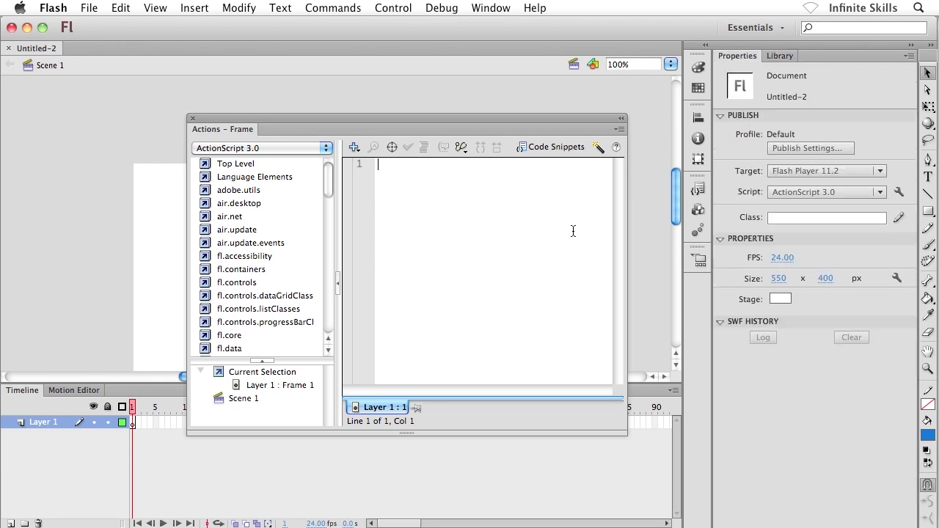
click(703, 90)
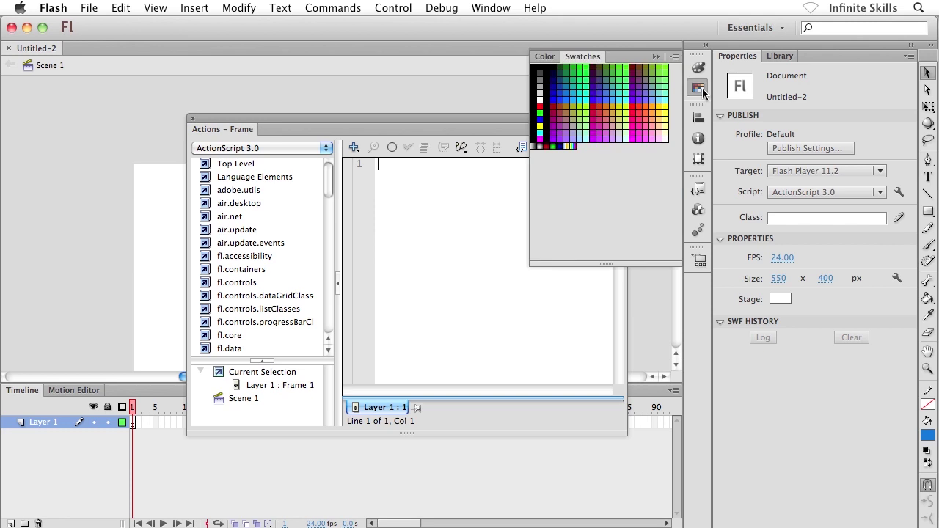
click(674, 63)
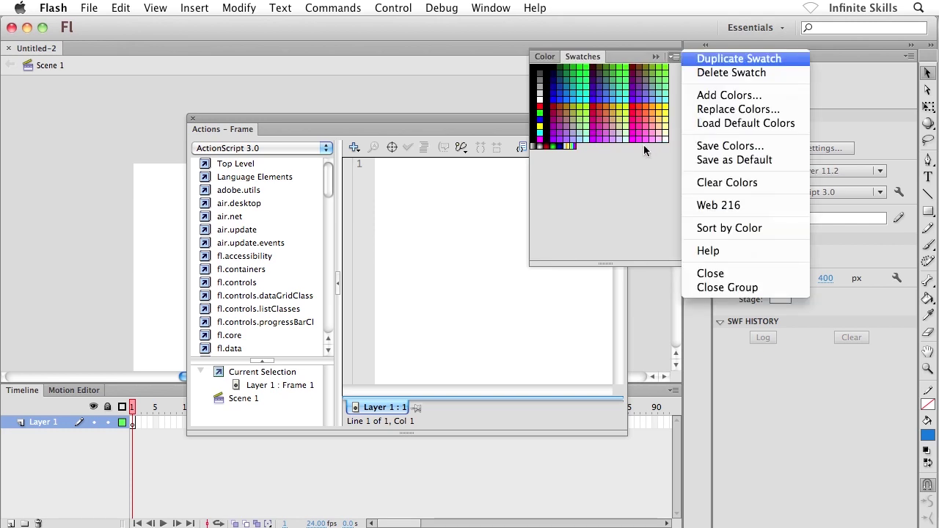
click(627, 168)
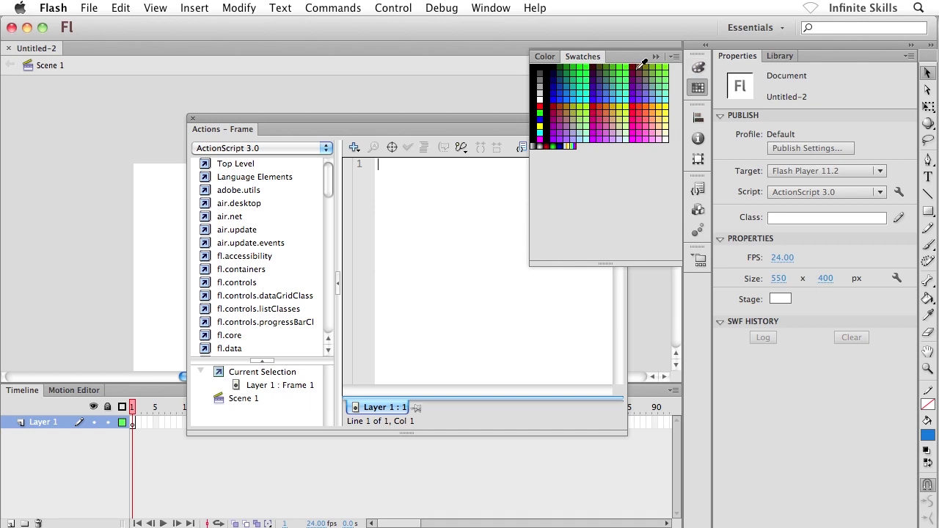
click(471, 96)
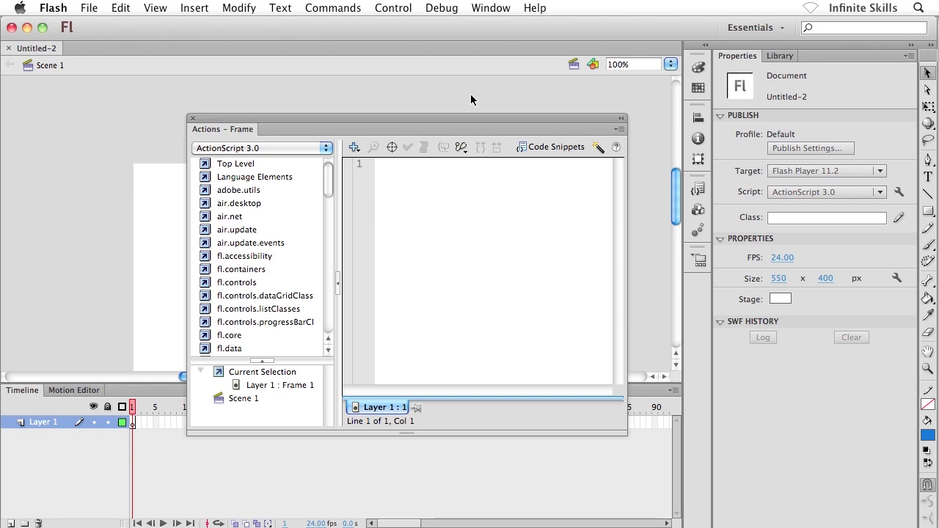
- Collapse and re-expand the timeline, then add Folder 1 above Layer 1
double_click(23, 392)
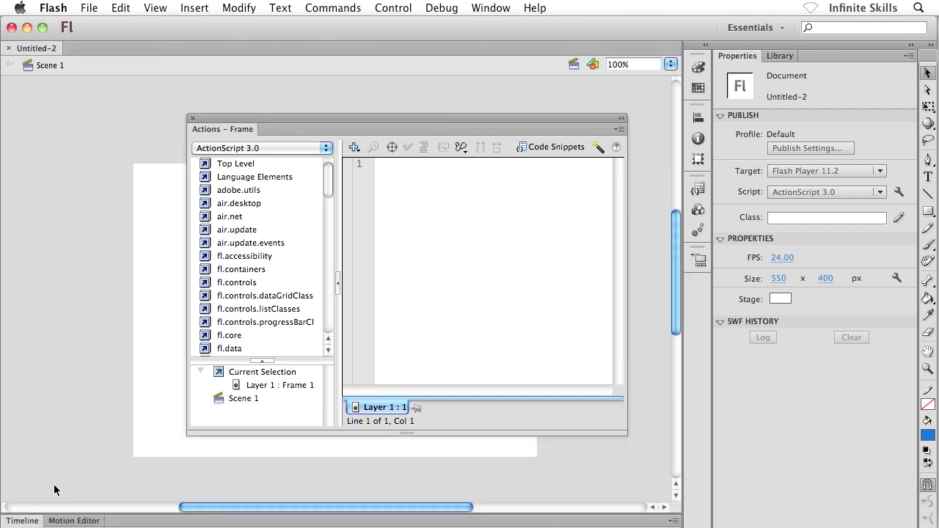
double_click(22, 520)
click(24, 524)
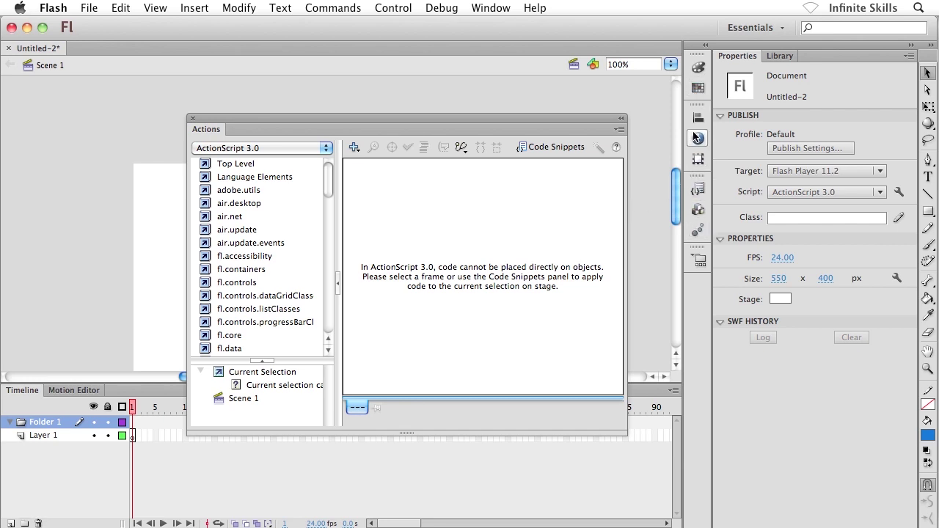
- Preview the Swatches, Info and Transform dock panels, then collapse them again
click(698, 87)
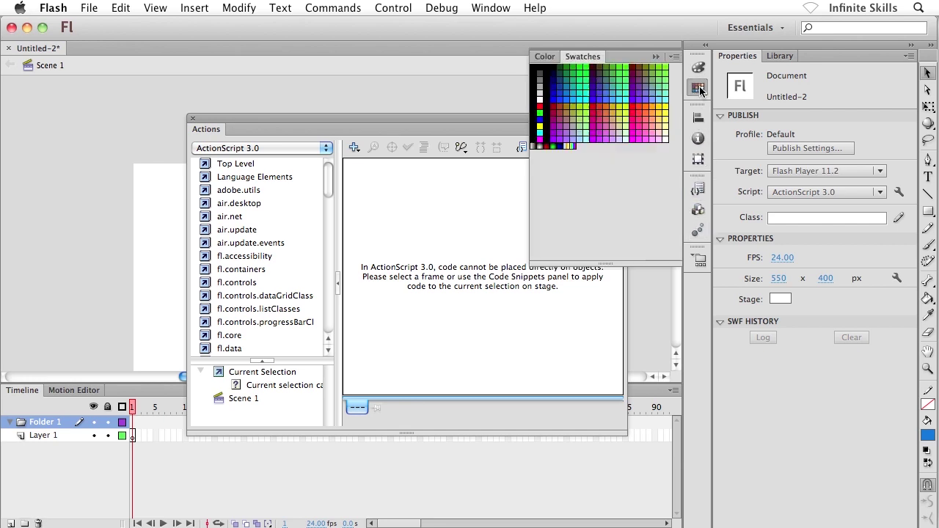
click(698, 138)
click(698, 159)
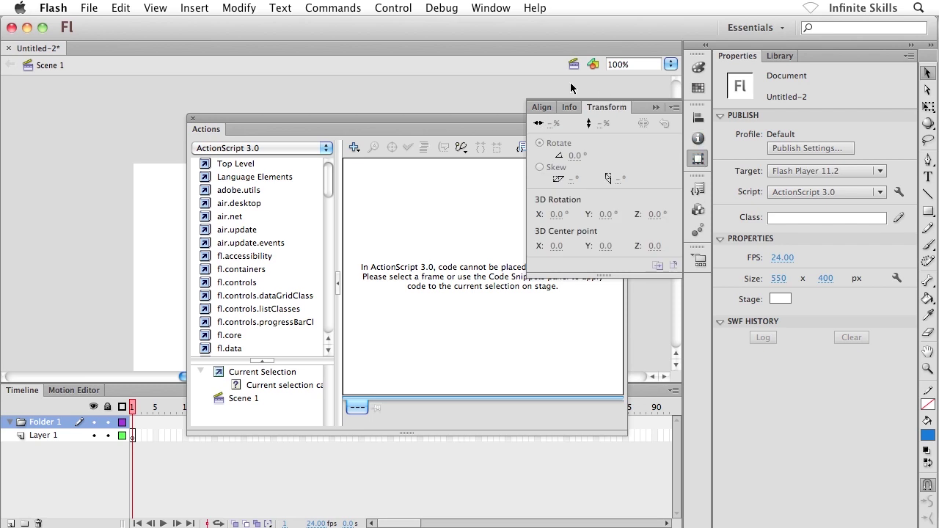
click(492, 93)
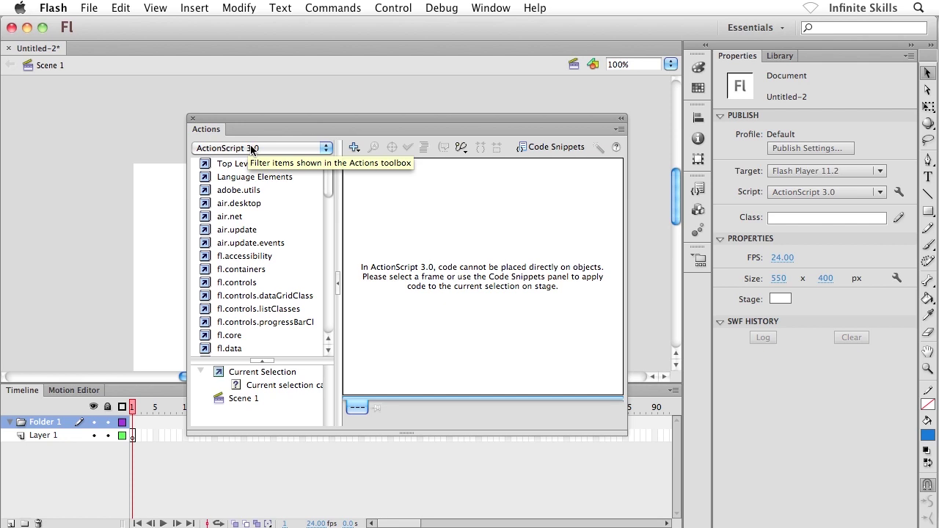
- Collapse the Actions panel, drag it up and left, then expand it to full size
double_click(205, 130)
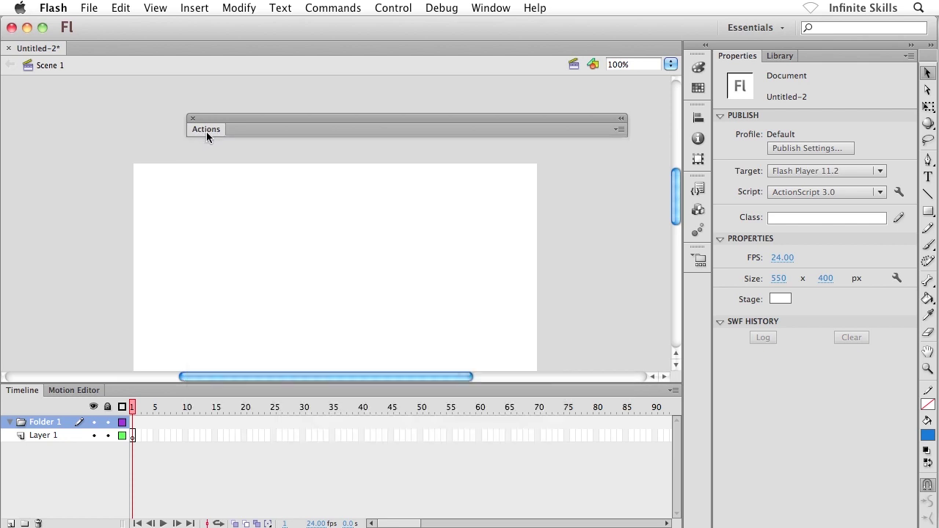
drag(266, 119, 222, 100)
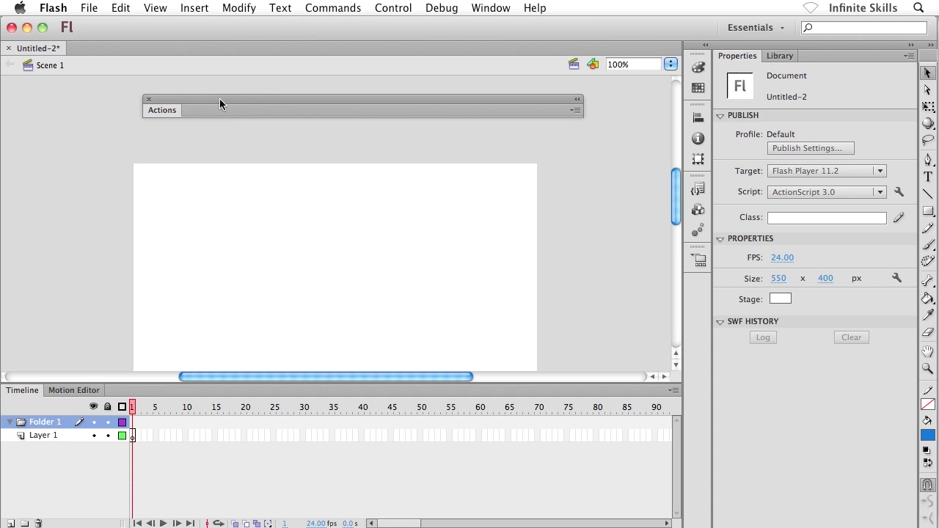
drag(220, 99, 157, 85)
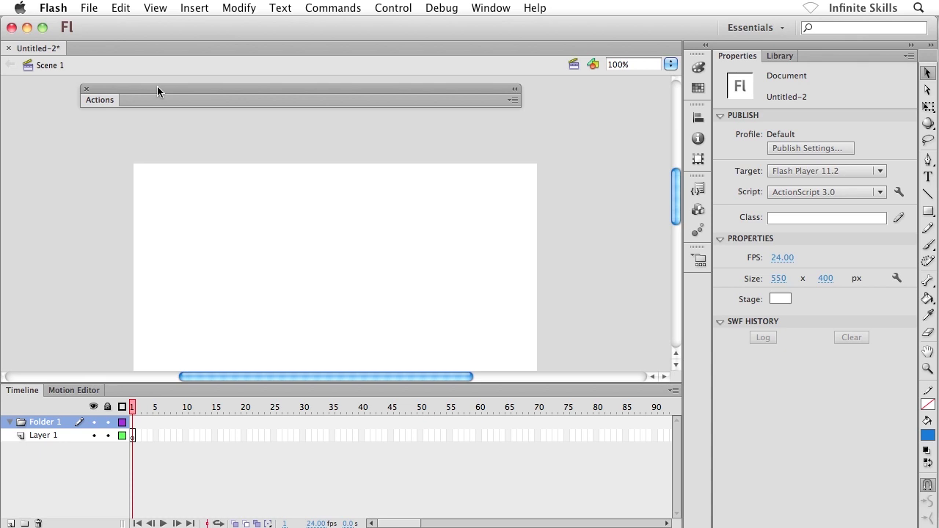
click(97, 100)
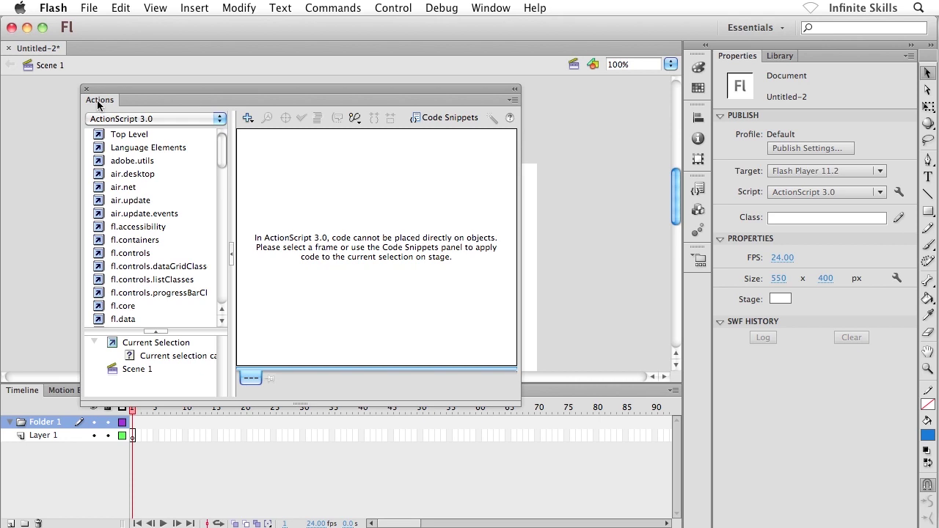
- Iconize the Actions panel, move the icon right, and pop it open and closed
double_click(133, 87)
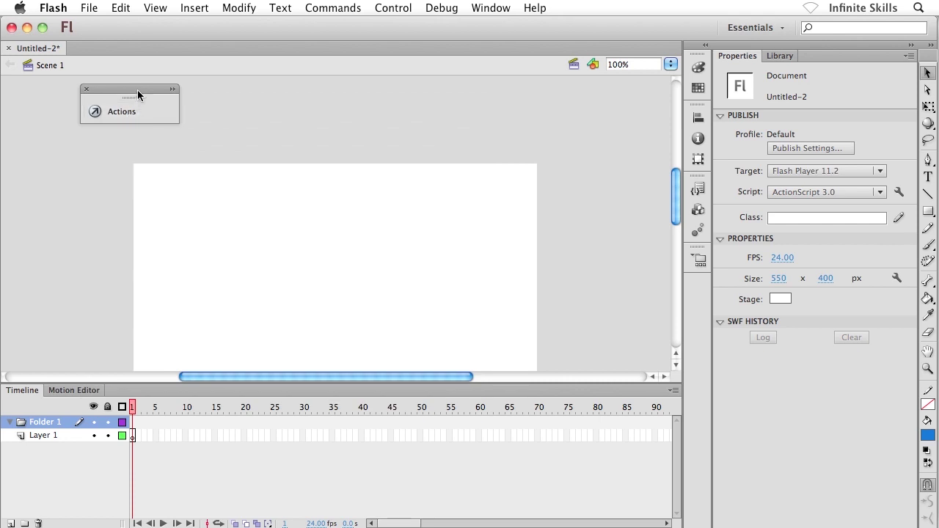
drag(138, 91, 221, 91)
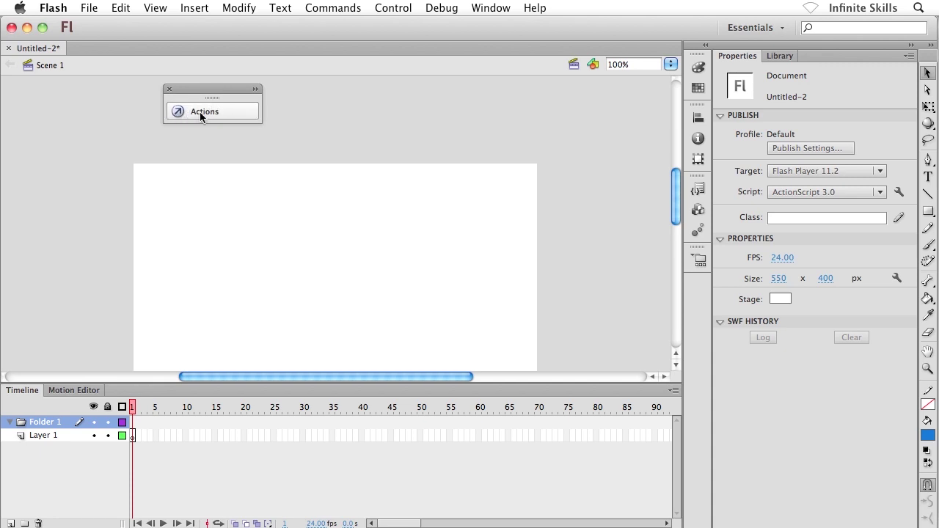
click(200, 111)
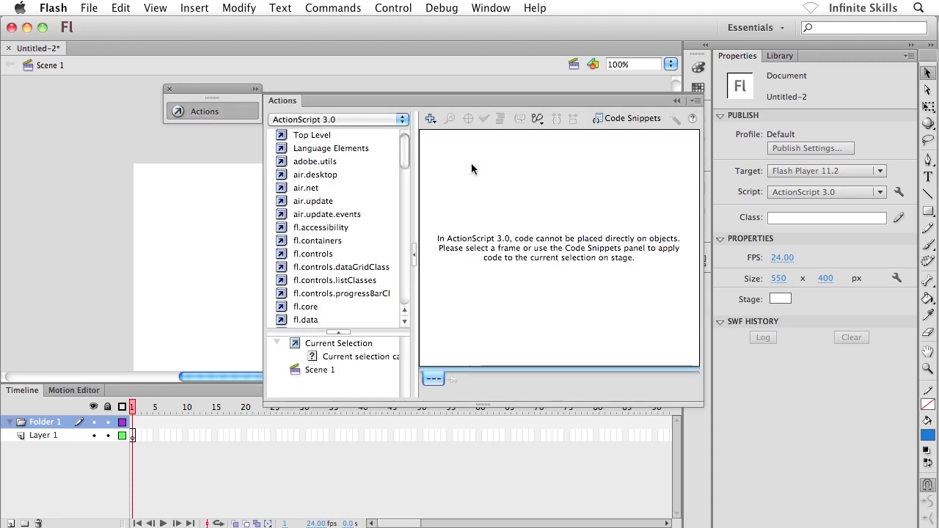
click(235, 154)
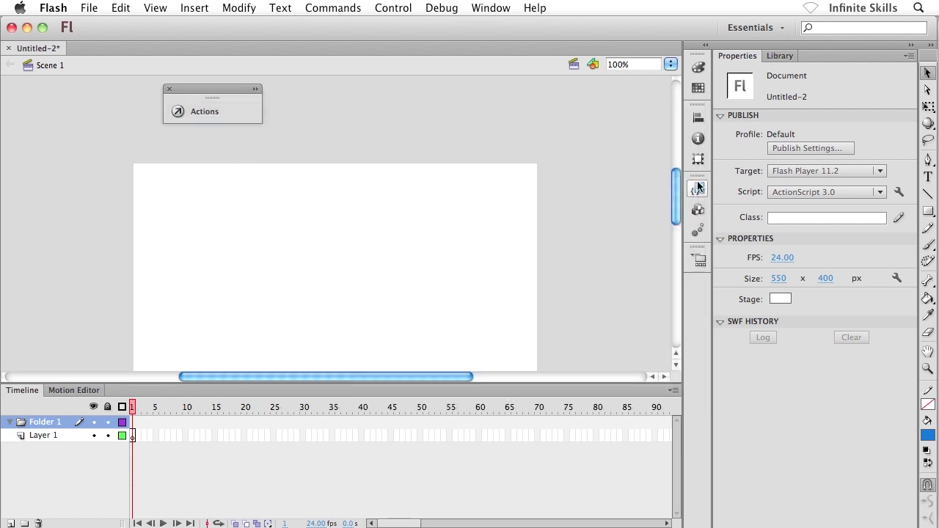
- Park the Actions icon at the stage's upper left and toggle it open and closed
click(698, 138)
click(441, 135)
drag(241, 90, 92, 104)
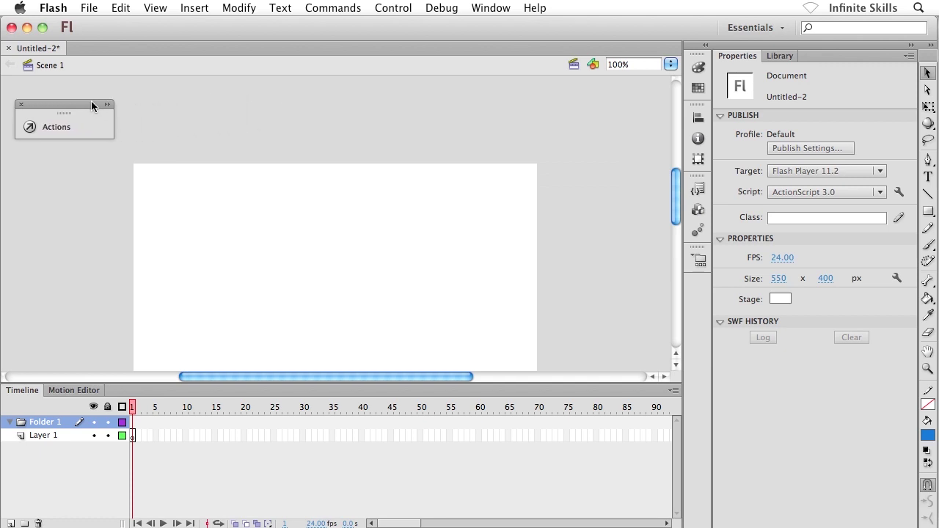
click(53, 129)
click(56, 126)
click(57, 127)
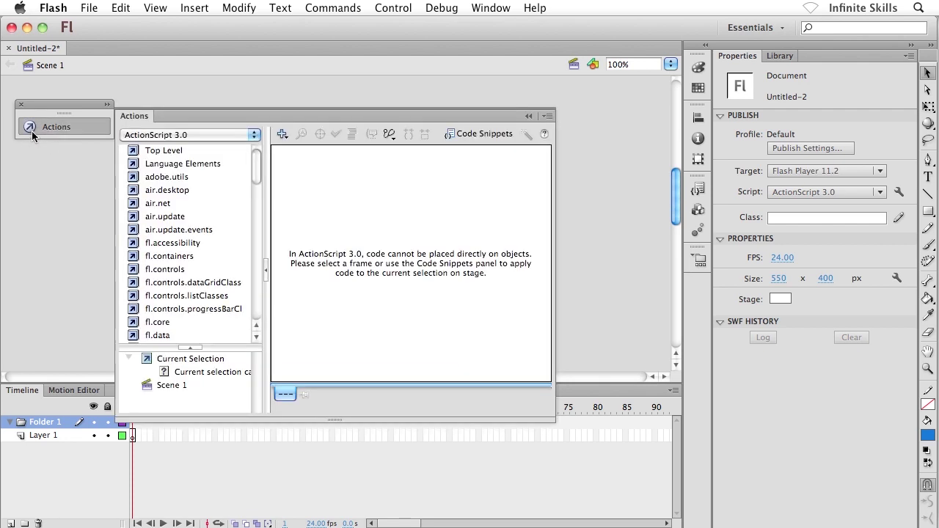
click(85, 133)
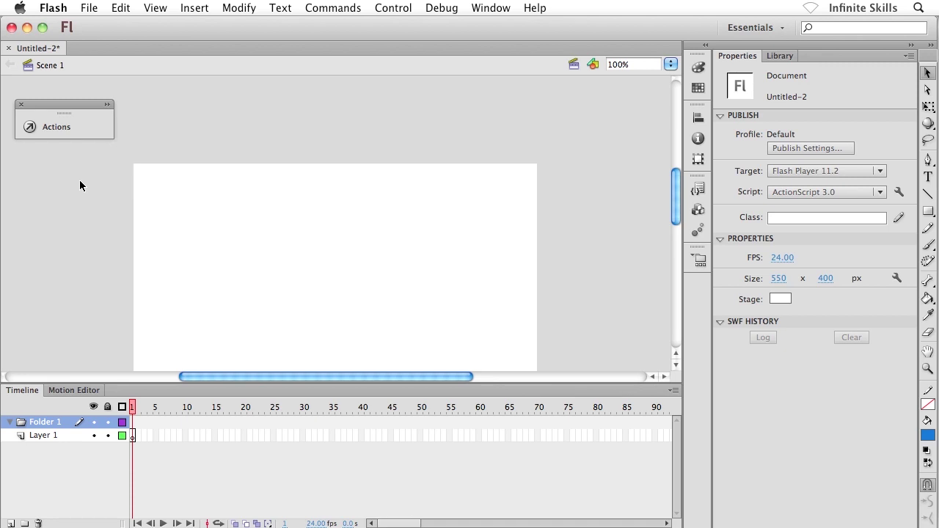
- Restore the iconized Actions panel to full size, move it right, and close it
double_click(60, 105)
drag(67, 103, 204, 92)
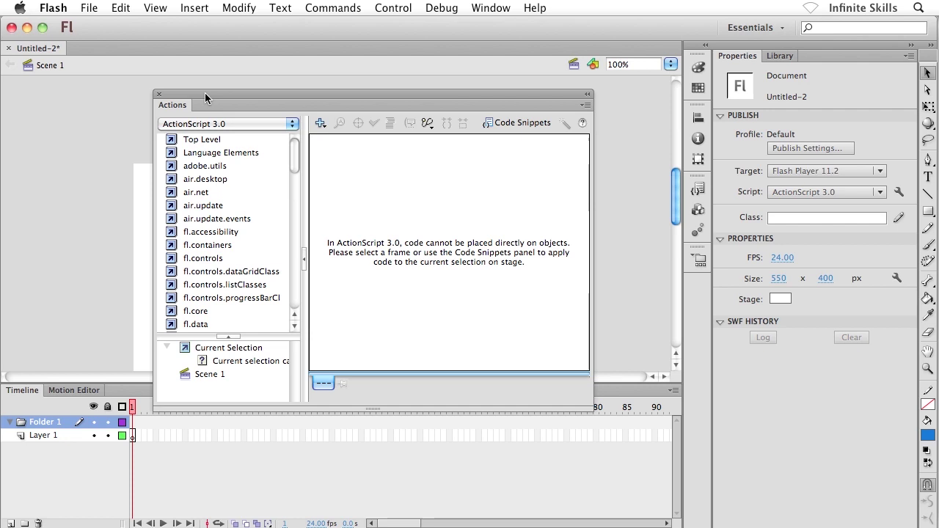
click(159, 96)
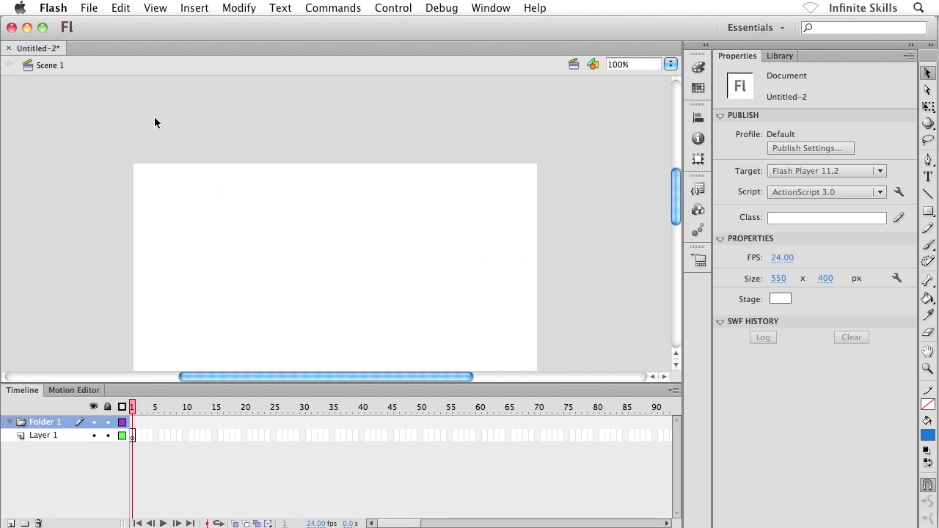
click(489, 8)
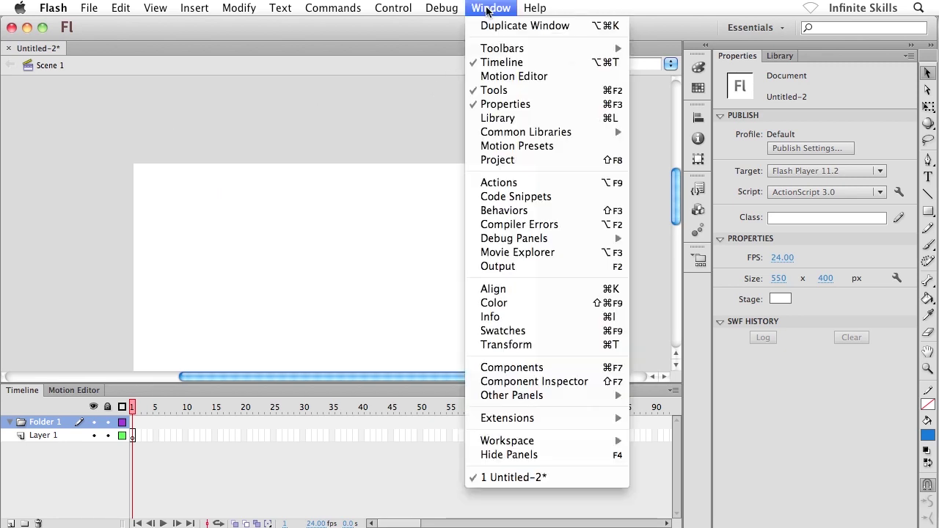
click(489, 184)
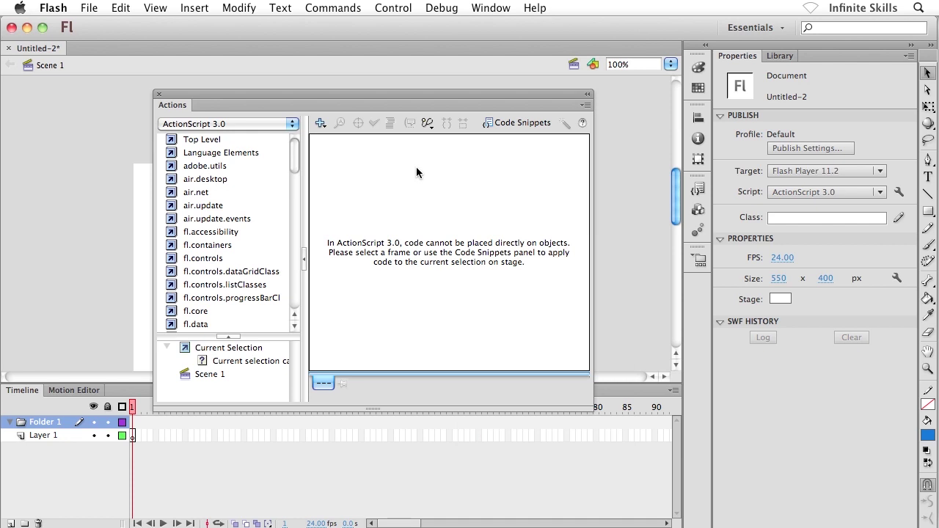
click(158, 96)
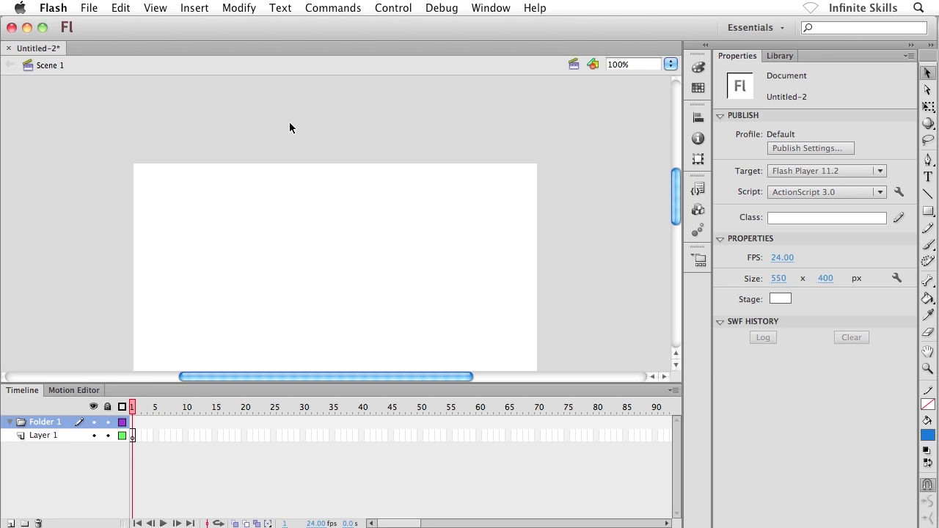
click(489, 9)
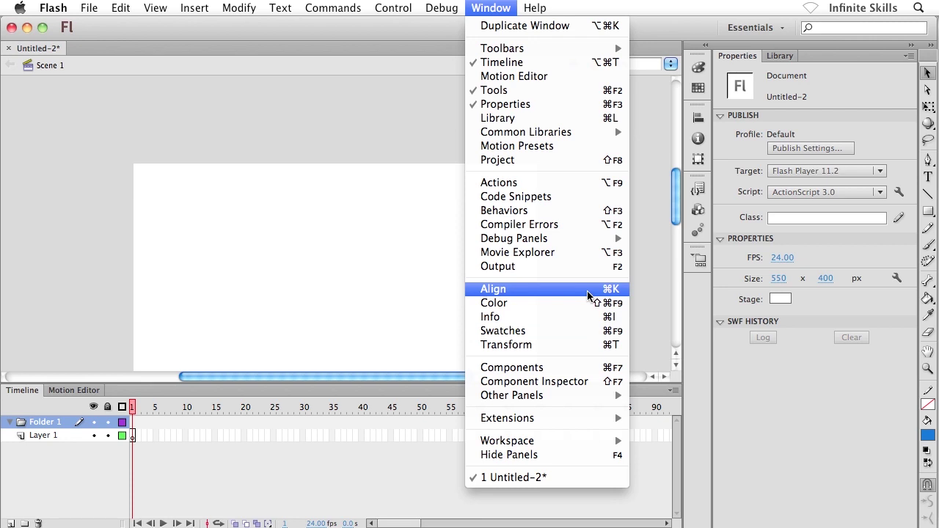
mouse_move(484, 396)
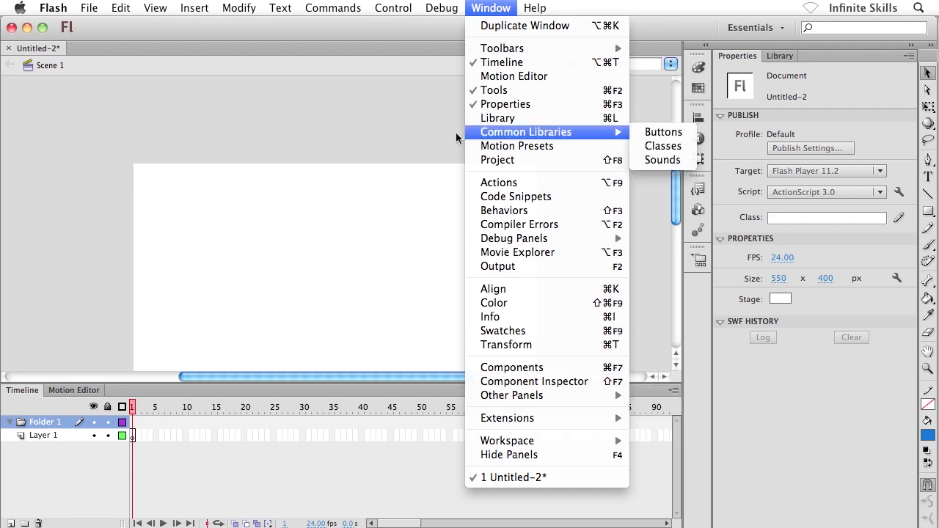
click(363, 127)
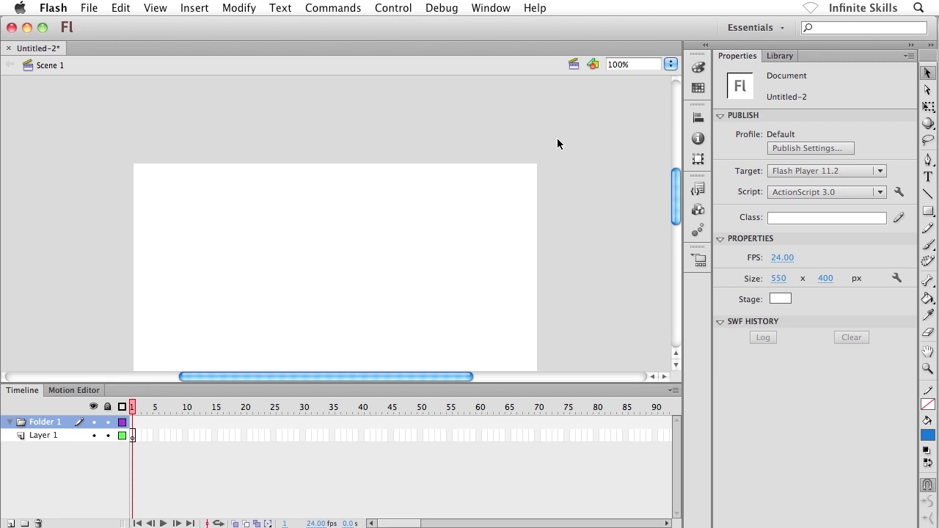
click(692, 121)
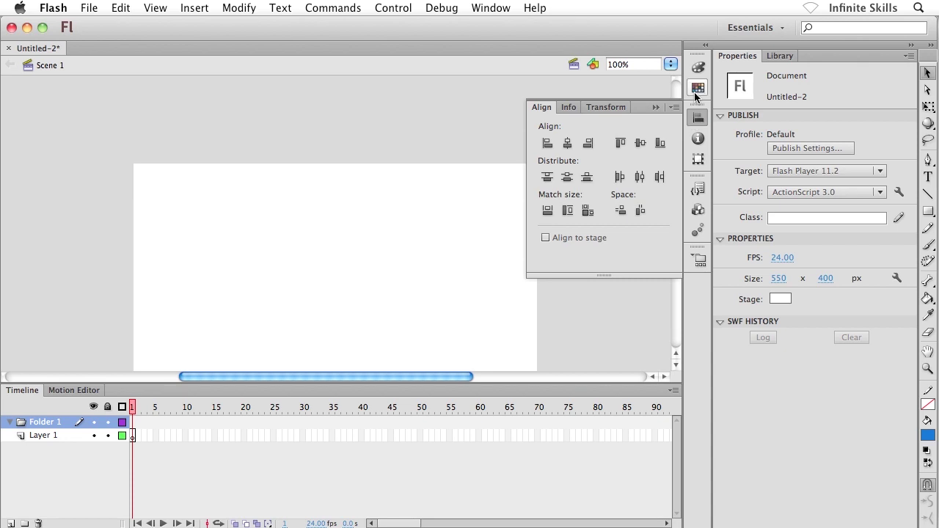
click(696, 91)
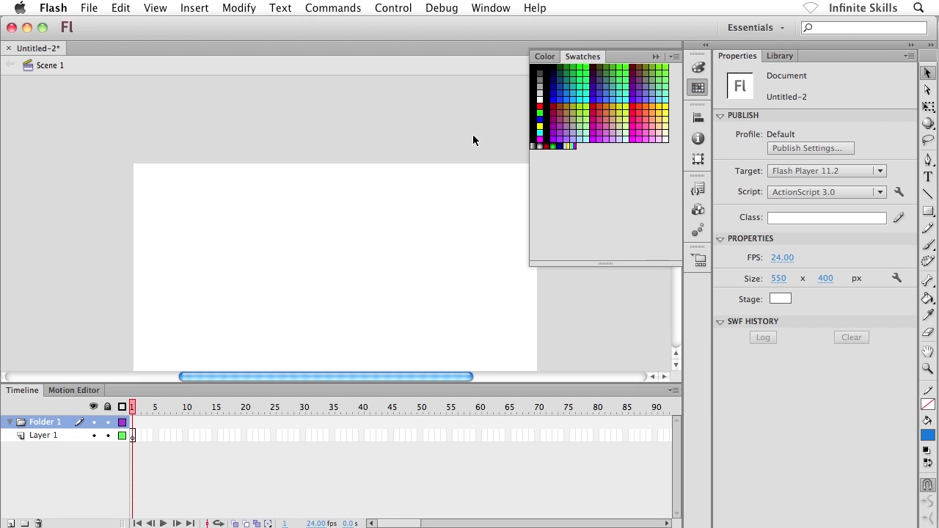
click(365, 138)
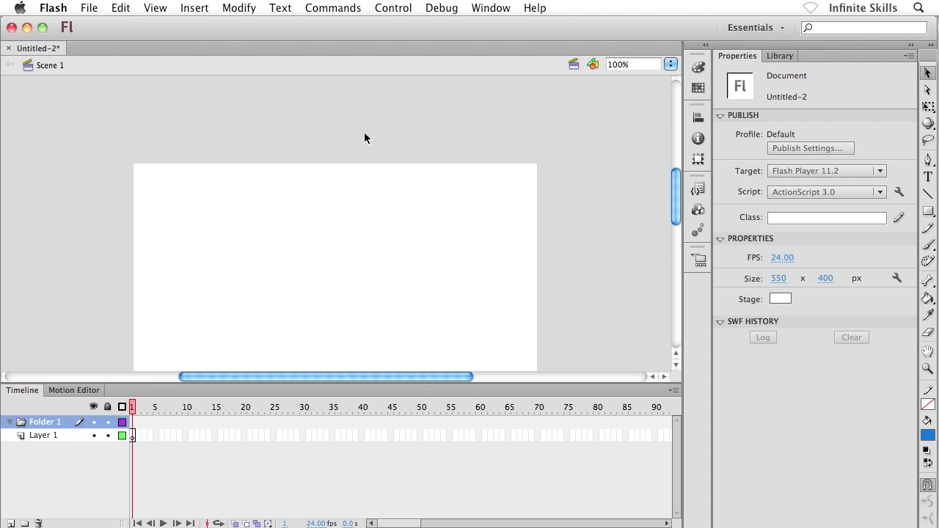
key(F4)
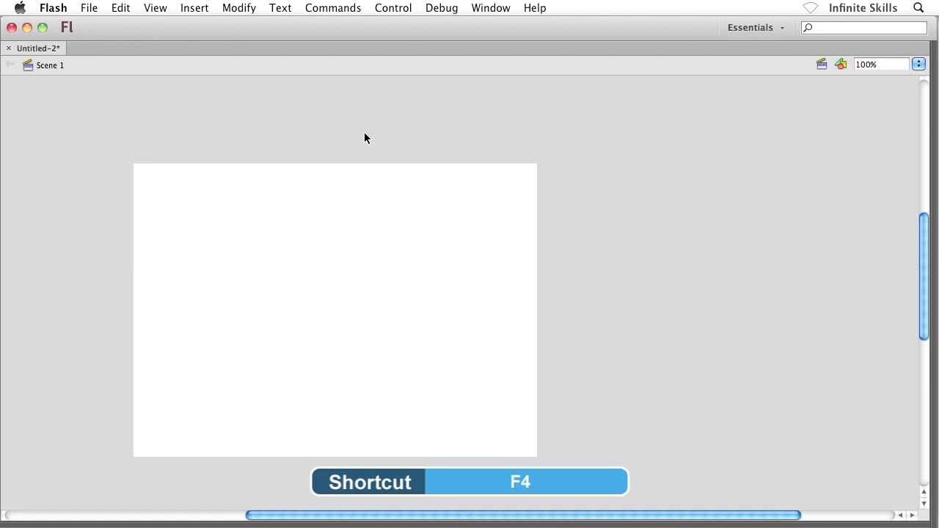
key(F4)
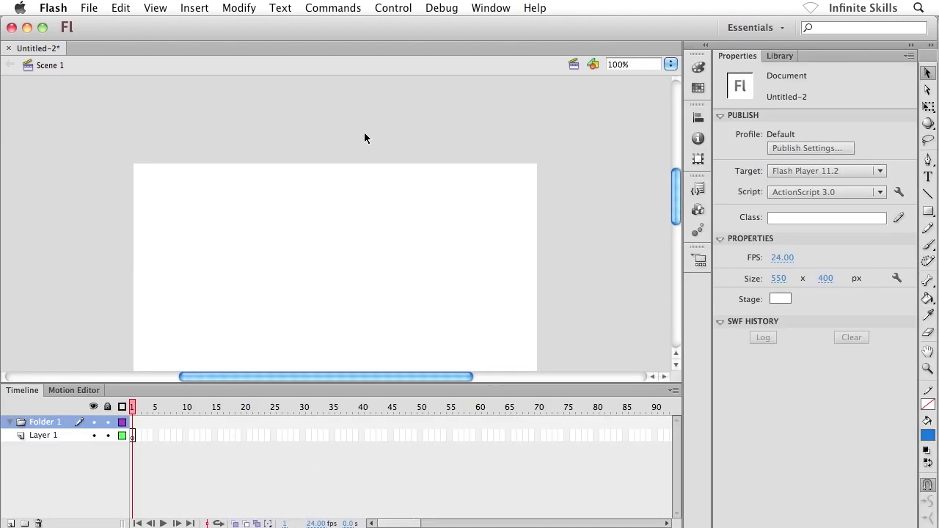
key(F4)
key(F4)
key(F4)
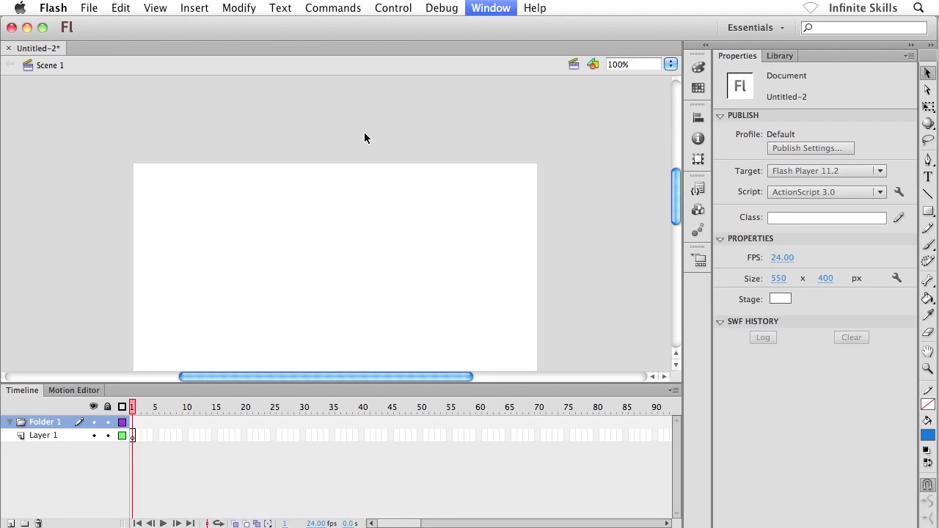
key(F4)
key(F4)
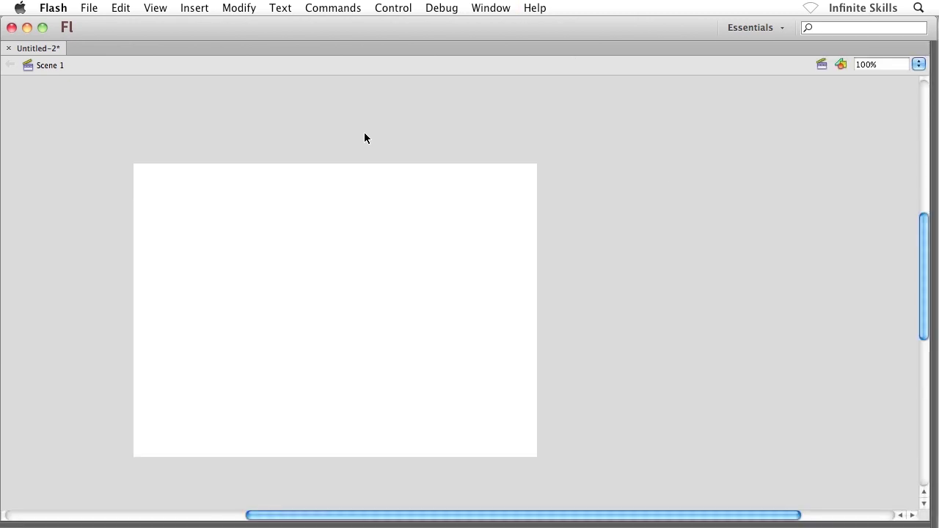
key(F4)
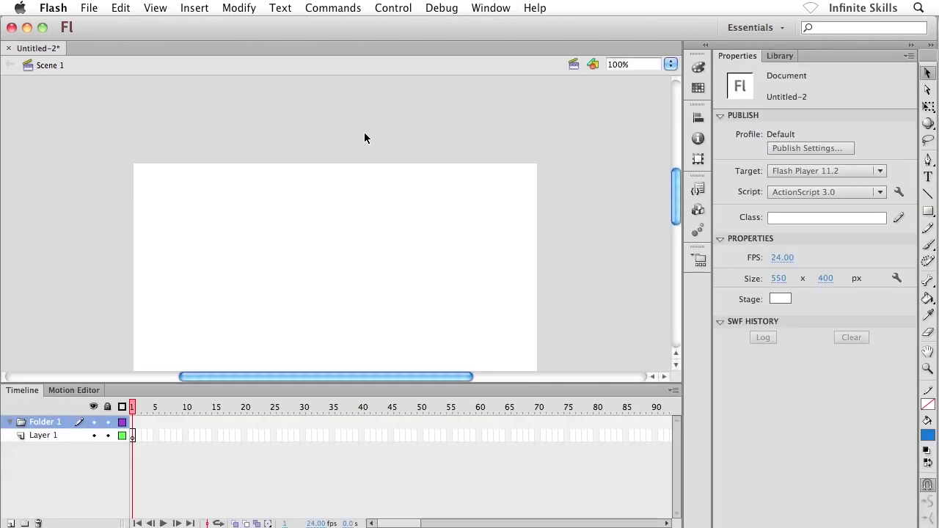